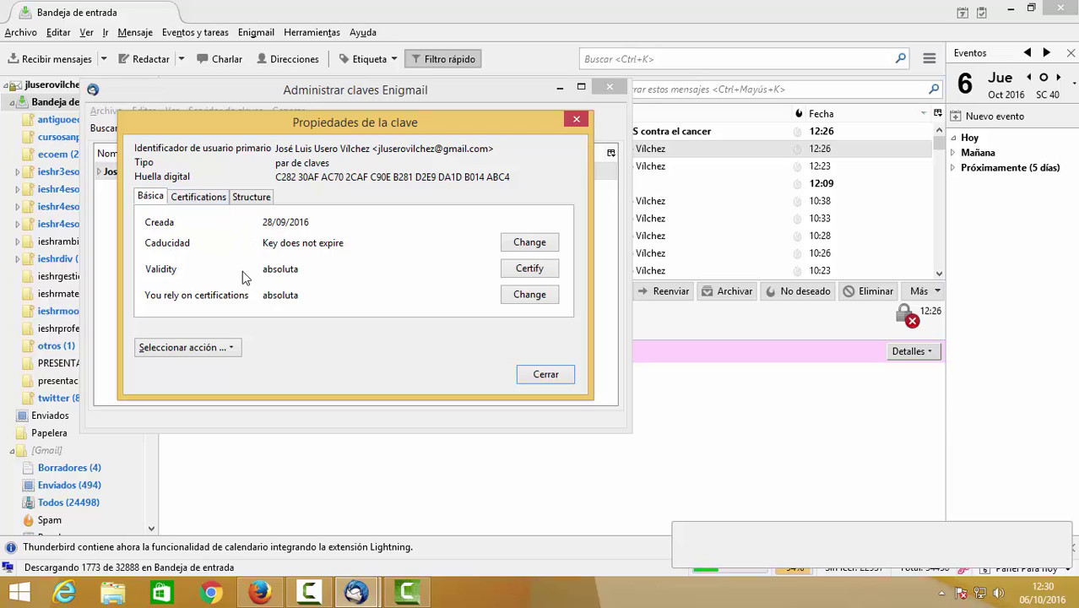
Examine the key pair's certifications and structure, widening the key part column to read its entries
{"action": "left_click", "coordinate": [205, 199]}
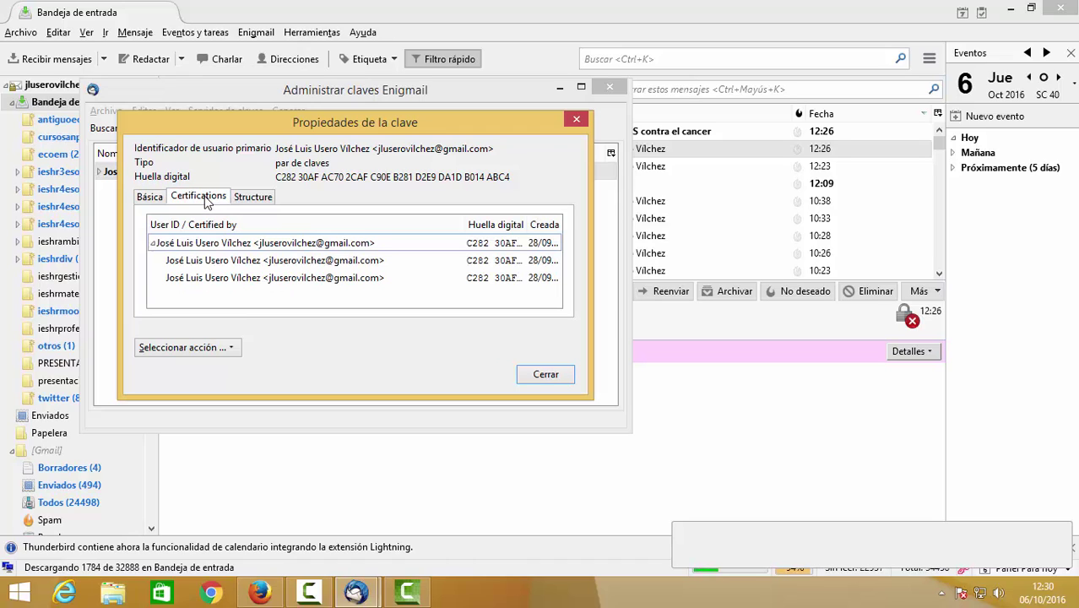
{"action": "left_click", "coordinate": [260, 200]}
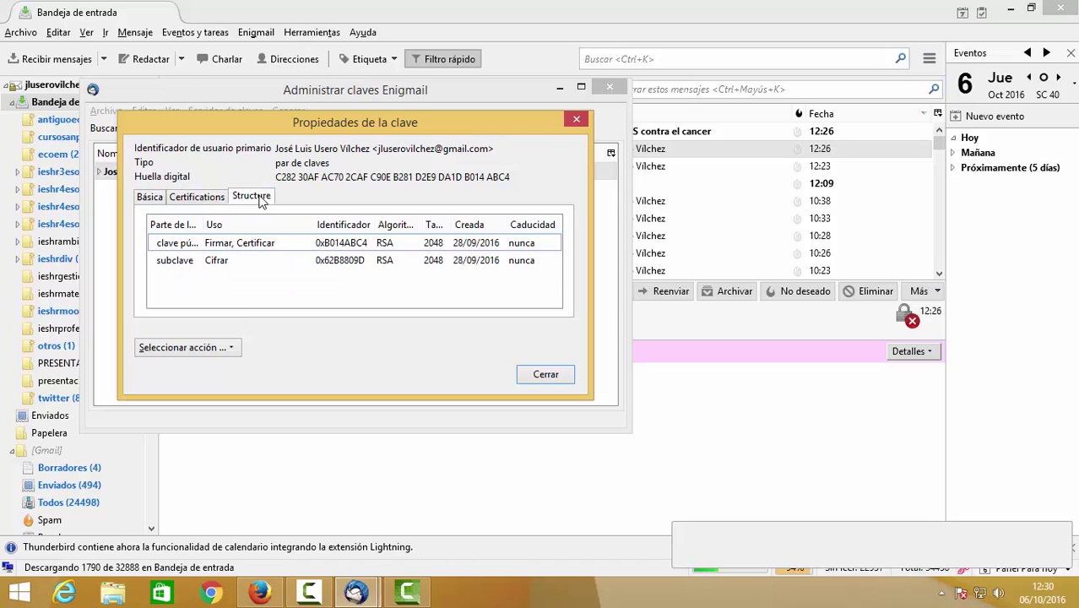
{"action": "left_click_drag", "start_coordinate": [201, 225], "coordinate": [291, 225]}
Try to change the key's password by entering its current password, and leave the key properties
{"action": "left_click", "coordinate": [237, 349]}
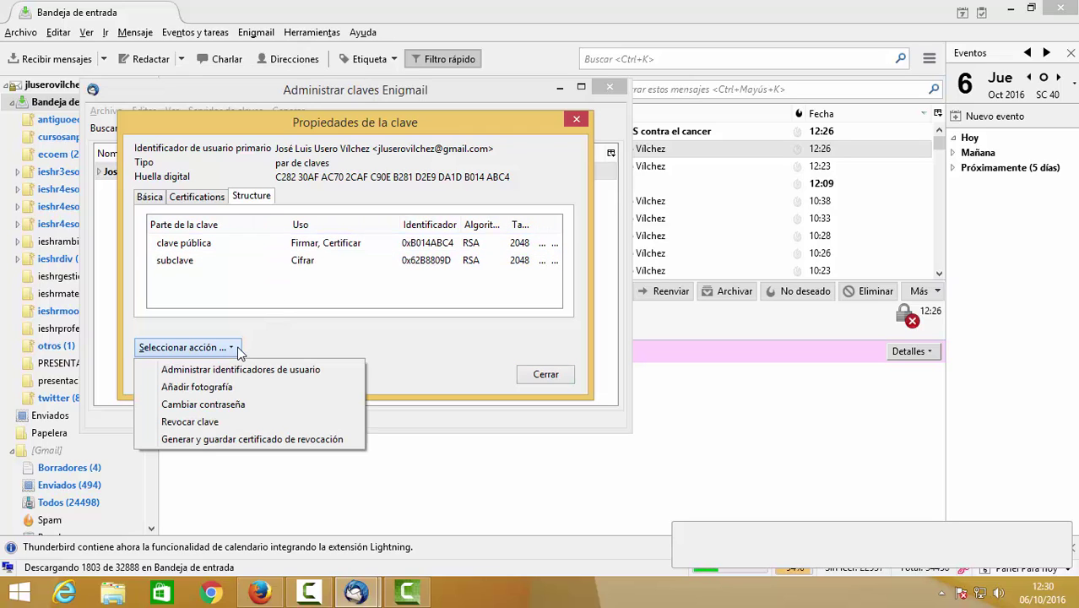
{"action": "left_click", "coordinate": [251, 405]}
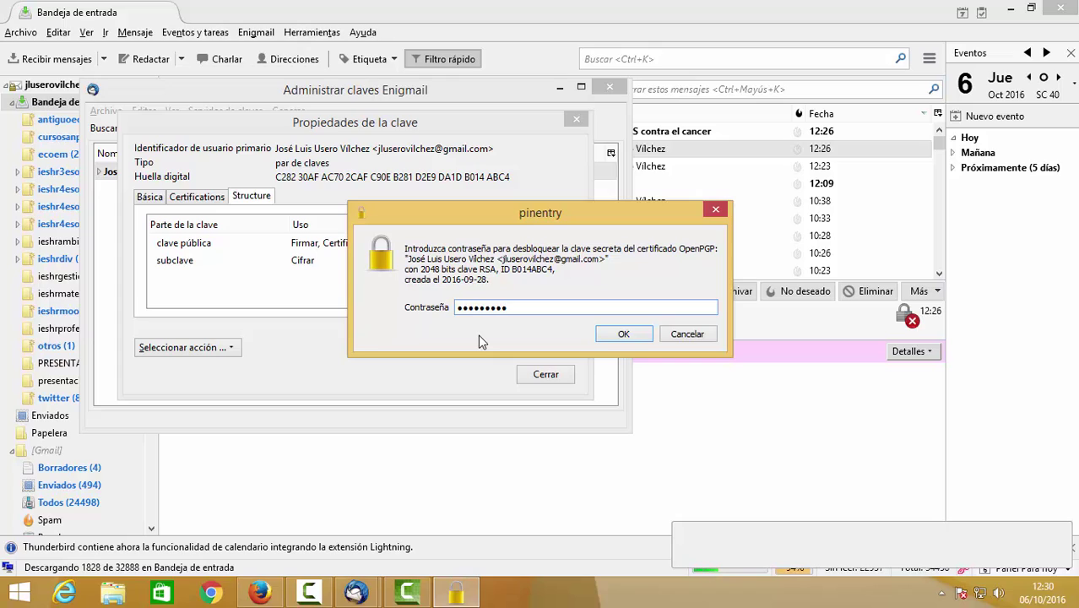
{"action": "key", "text": "Return"}
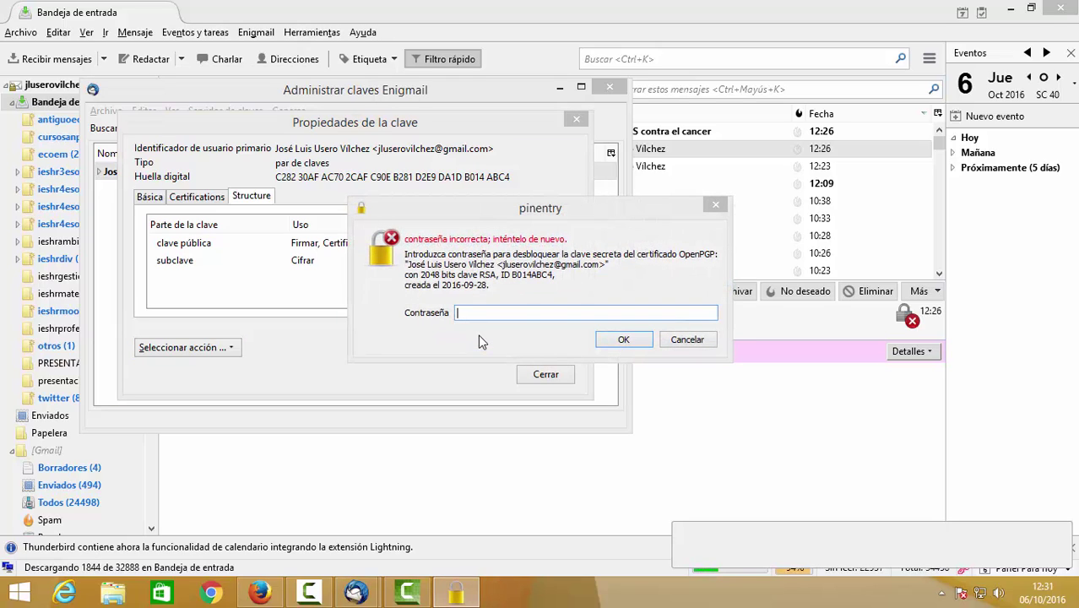
{"action": "left_click", "coordinate": [686, 339]}
{"action": "left_click", "coordinate": [354, 285]}
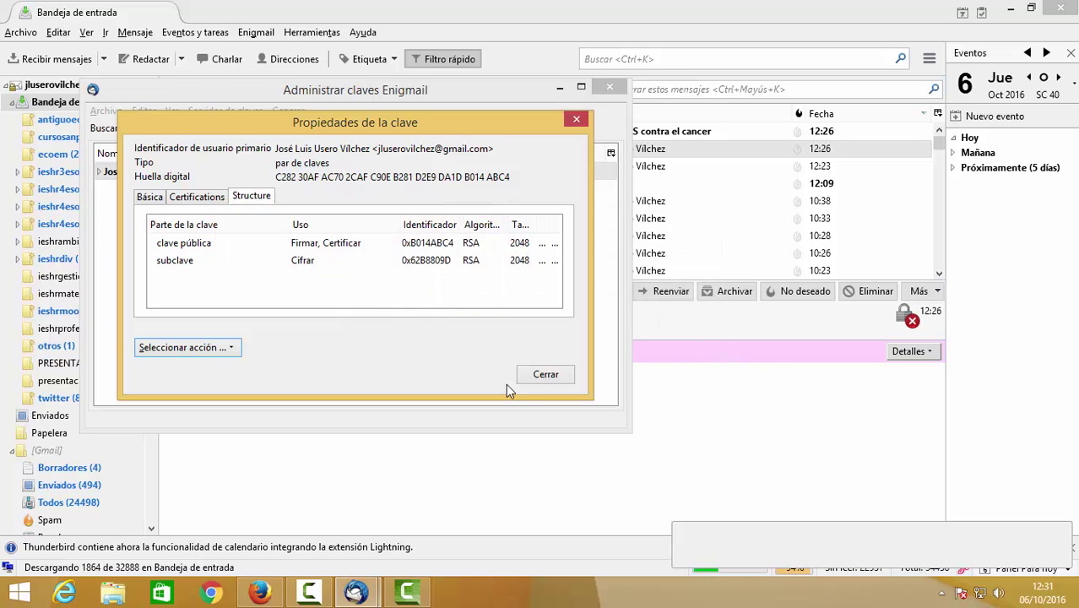
{"action": "left_click", "coordinate": [544, 374]}
Delete the existing key pair, including both its private and public keys
{"action": "right_click", "coordinate": [248, 174]}
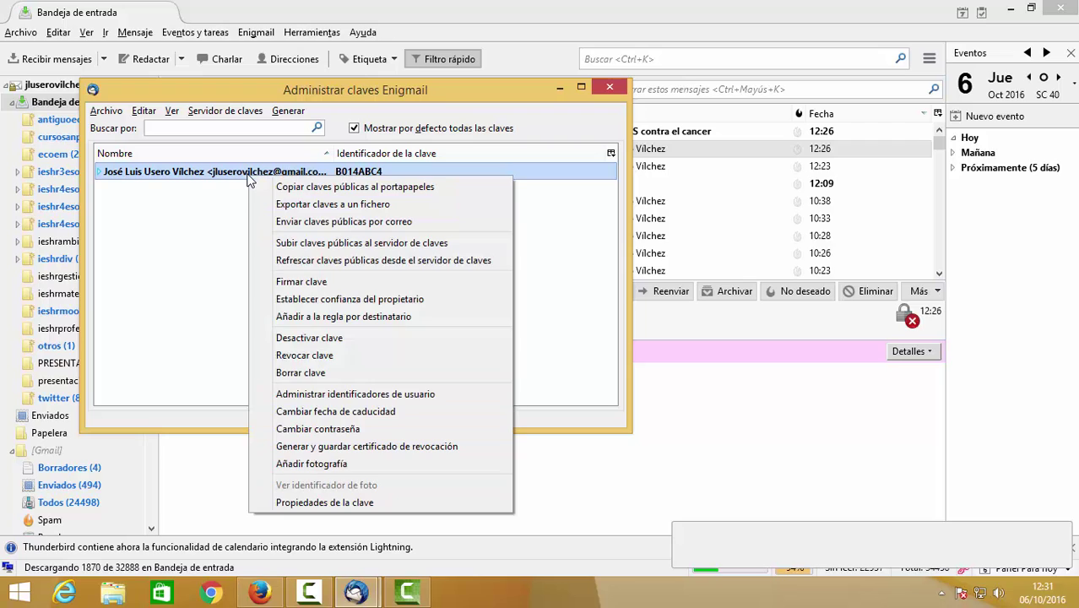
{"action": "left_click", "coordinate": [316, 372]}
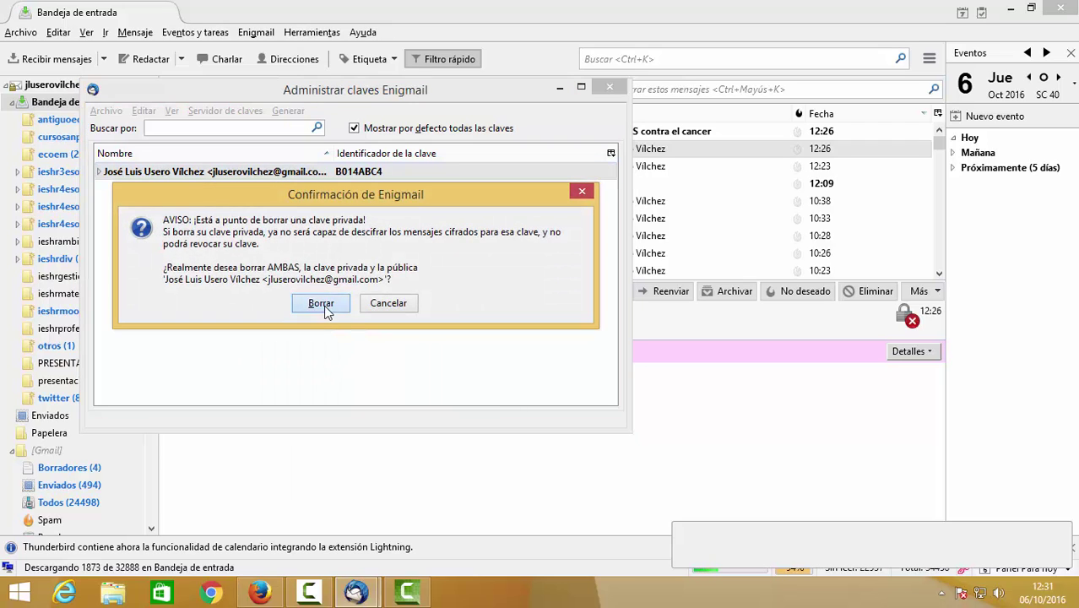
{"action": "left_click", "coordinate": [325, 306]}
{"action": "left_click", "coordinate": [105, 110]}
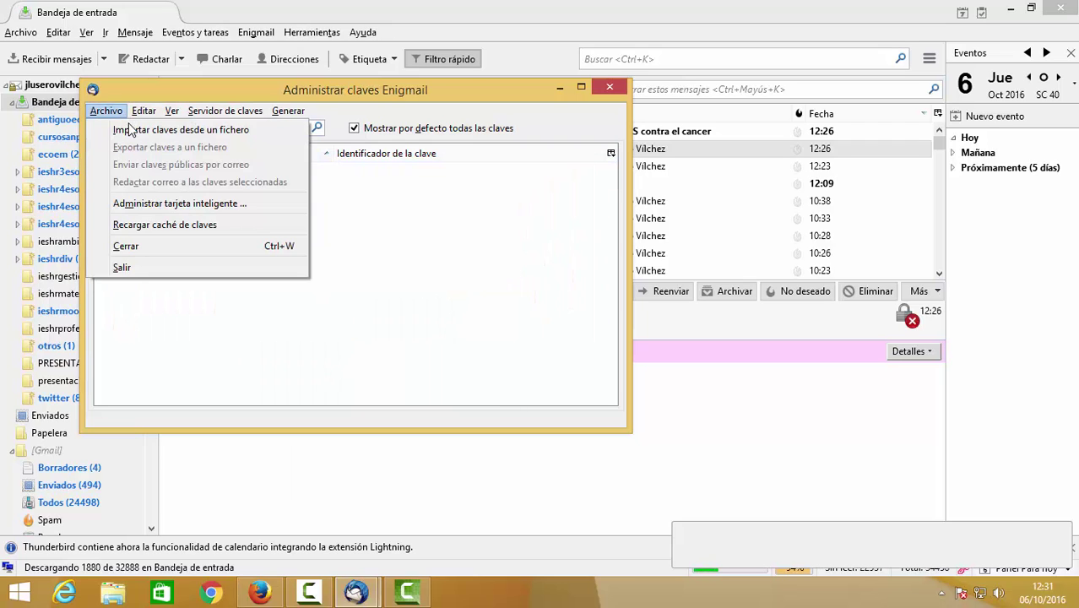
{"action": "mouse_move", "coordinate": [216, 115]}
{"action": "mouse_move", "coordinate": [117, 113]}
{"action": "left_click", "coordinate": [144, 111]}
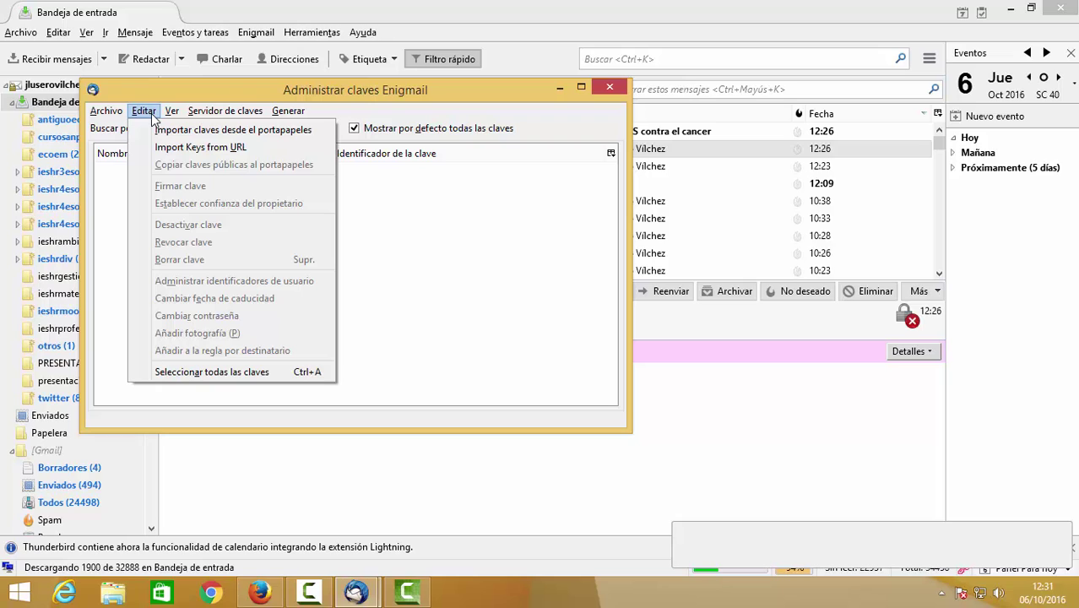
Close the key manager and start the Enigmail setup wizard with the standard configuration
{"action": "left_click", "coordinate": [610, 87]}
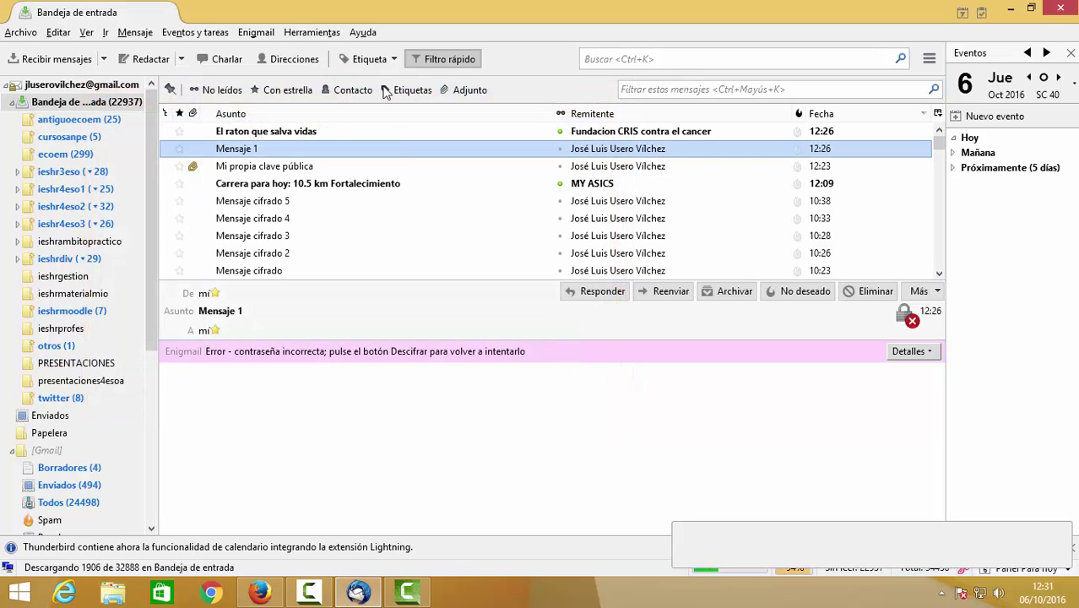
{"action": "left_click", "coordinate": [256, 33]}
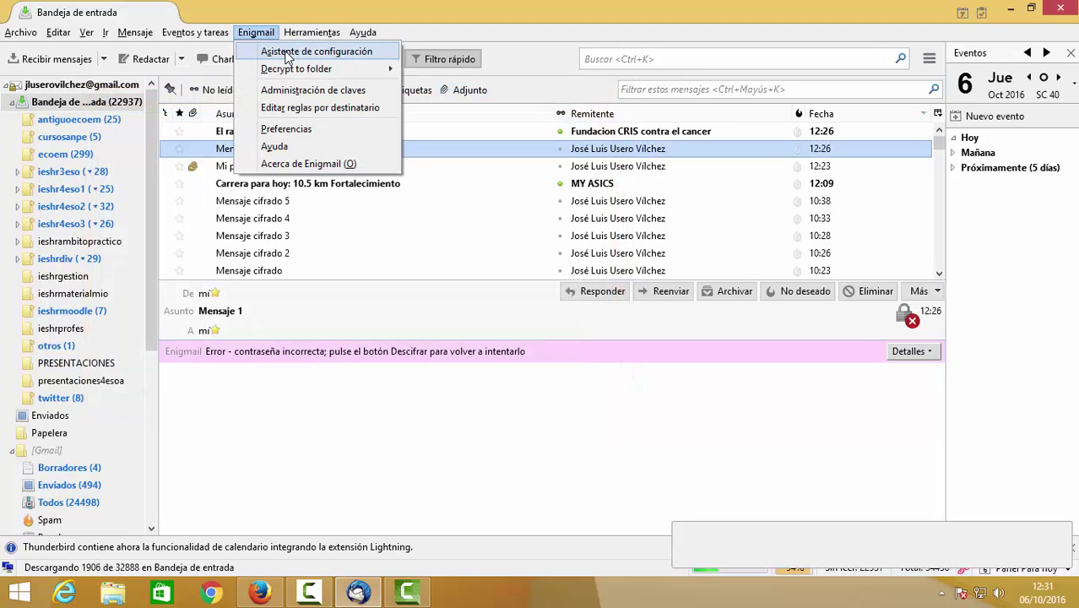
{"action": "left_click", "coordinate": [287, 52]}
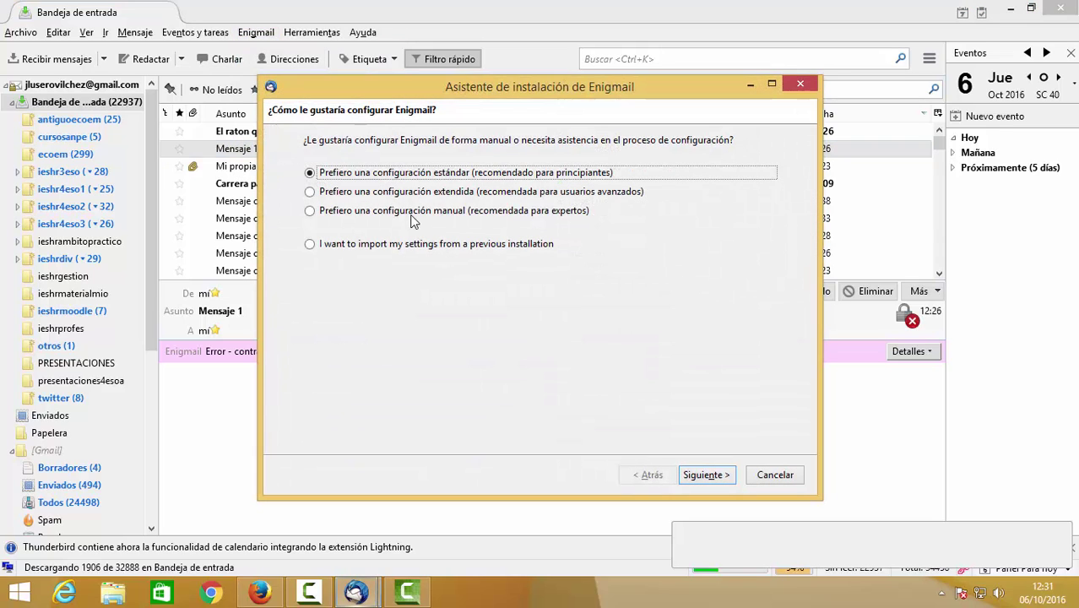
{"action": "left_click", "coordinate": [699, 474]}
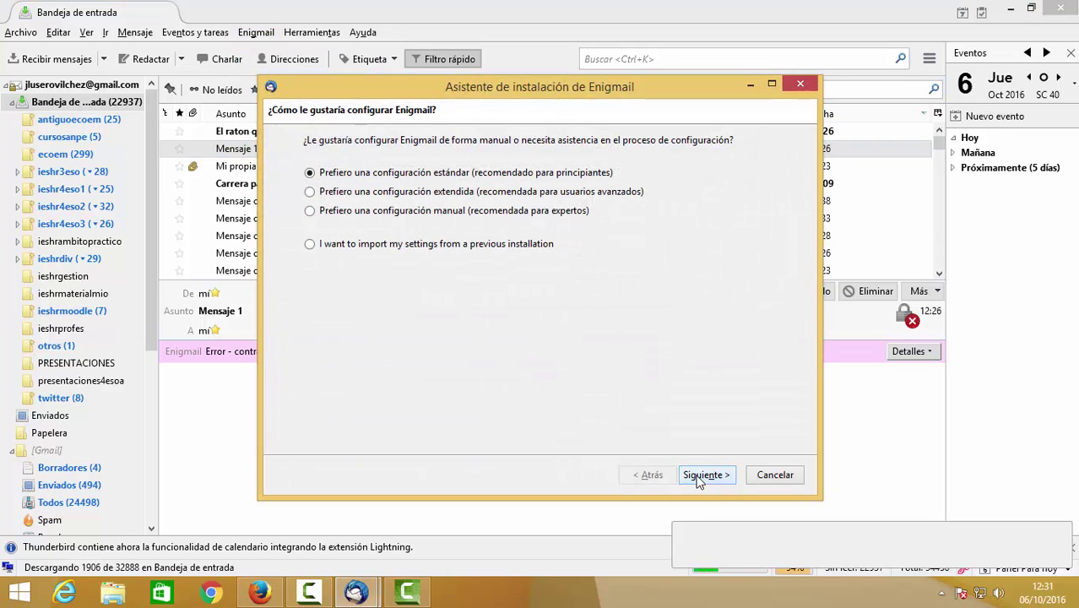
Enter and confirm a password for the new key, and generate the key pair
{"action": "left_click", "coordinate": [390, 322]}
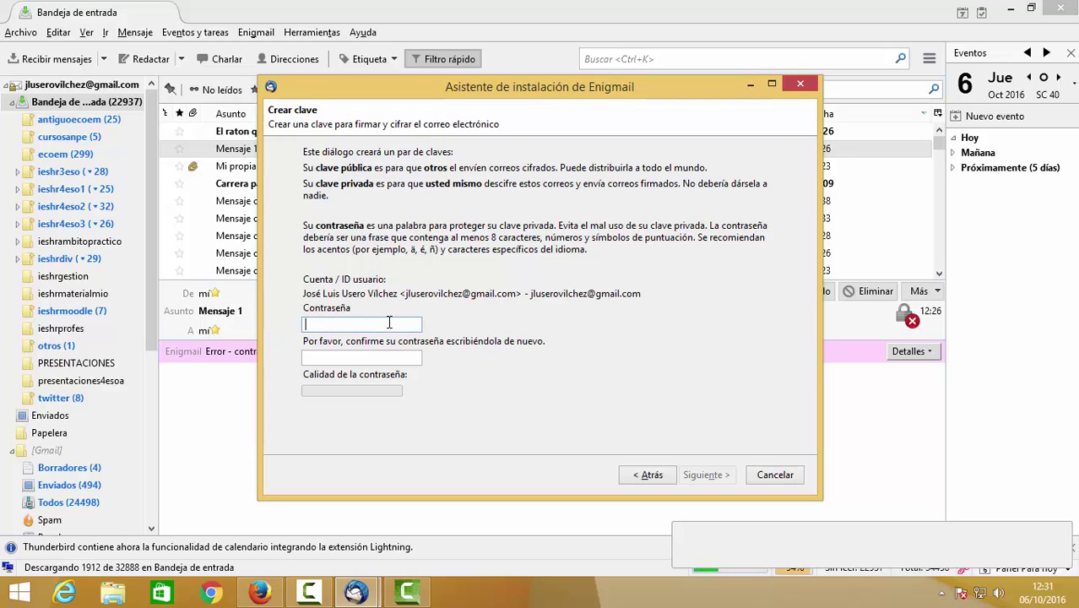
{"action": "type", "text": "•••••••••"}
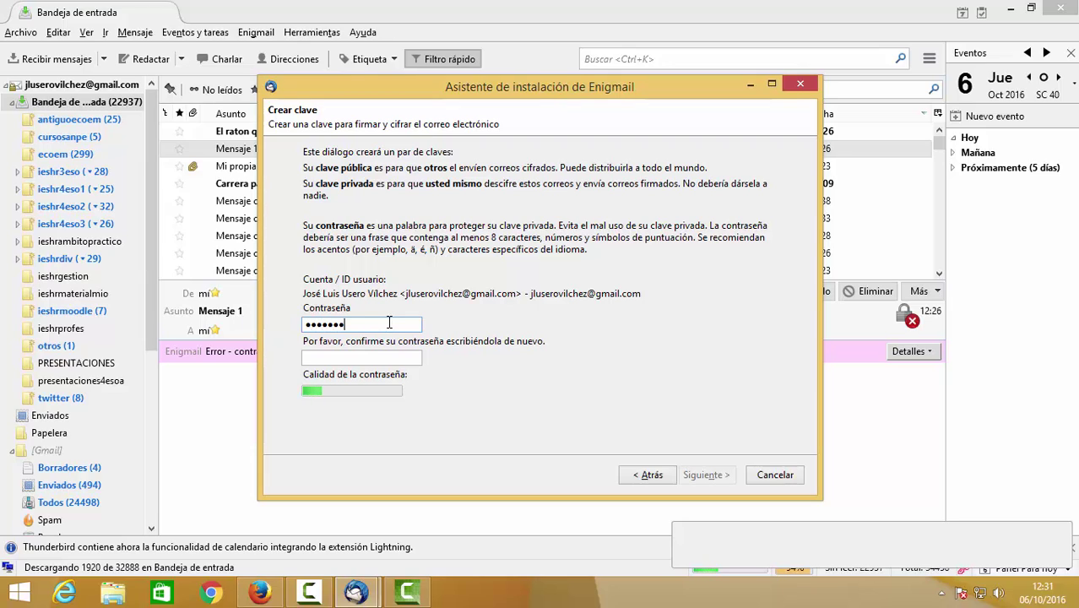
{"action": "key", "text": "Tab"}
{"action": "type", "text": "•"}
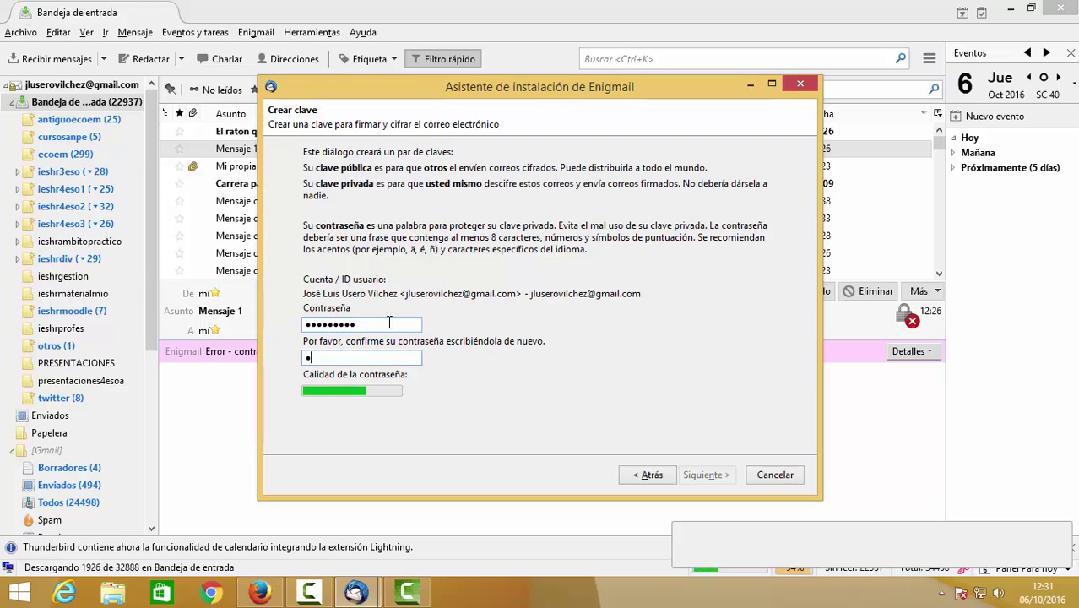
{"action": "type", "text": "••••••••"}
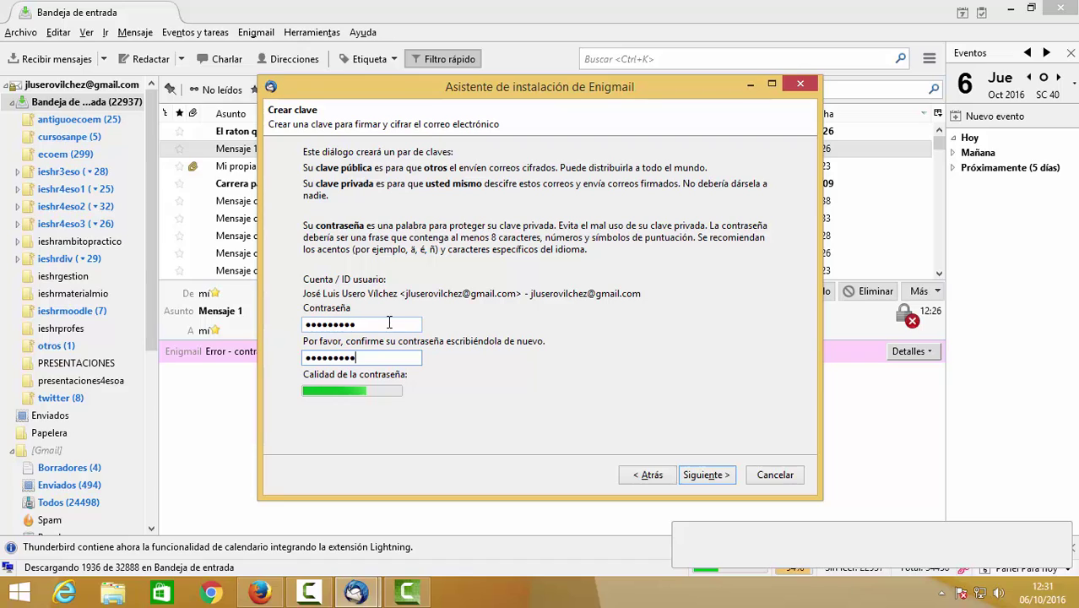
{"action": "left_click", "coordinate": [706, 475]}
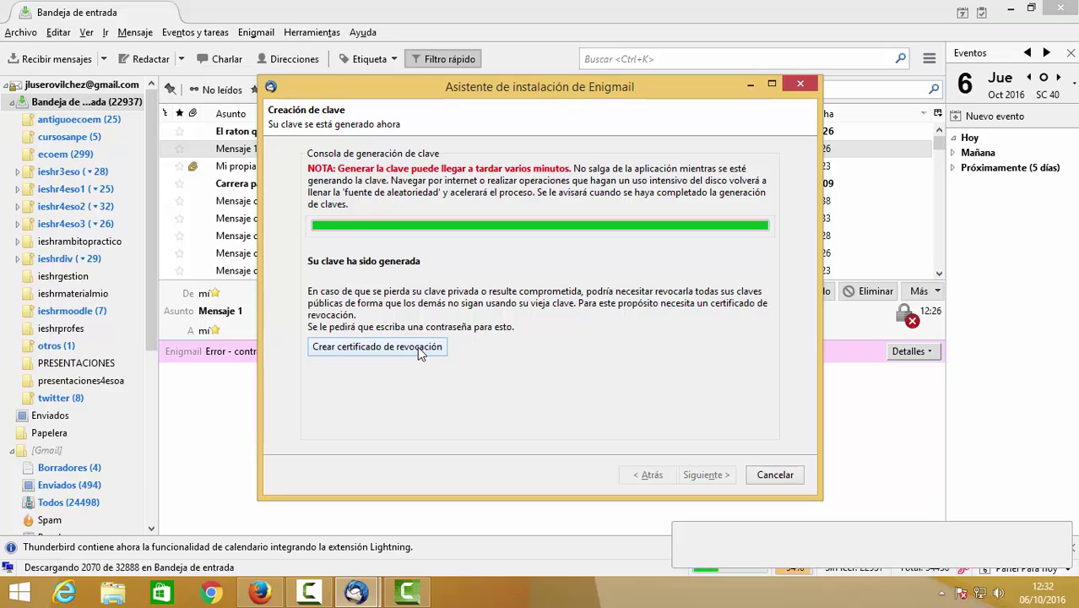
Create the revocation certificate using the new key's password, save it to Escritorio under the suggested name, and finish the wizard
{"action": "left_click", "coordinate": [418, 349]}
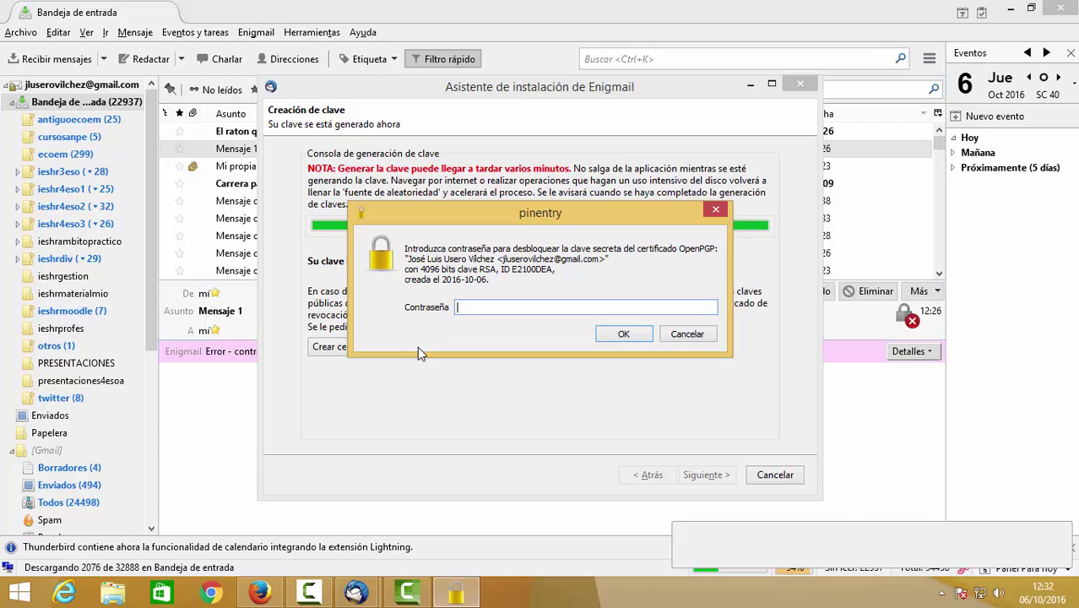
{"action": "type", "text": "•••••••••"}
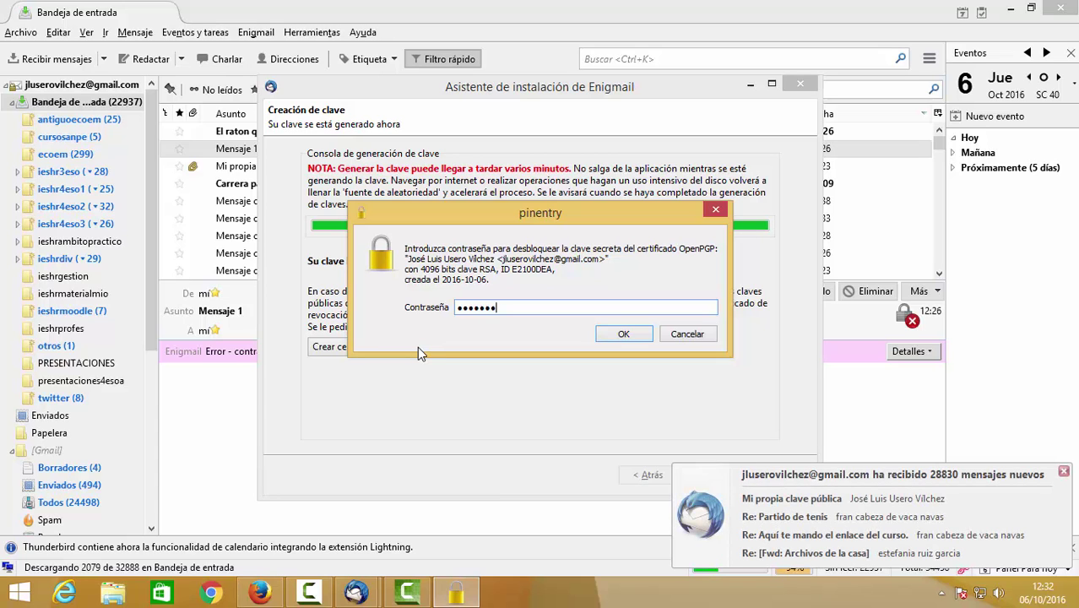
{"action": "key", "text": "Return"}
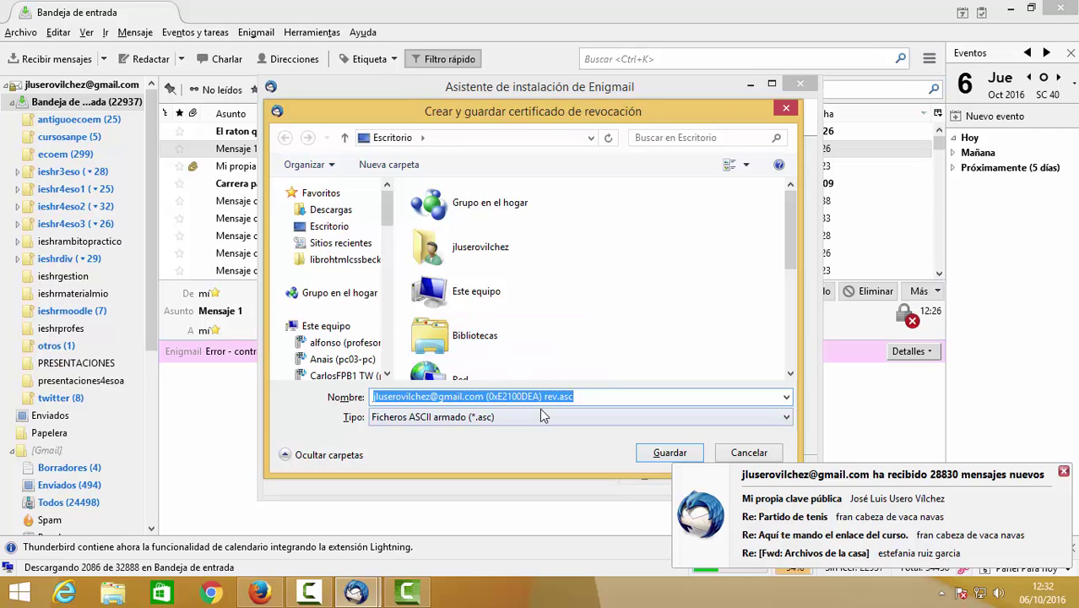
{"action": "left_click", "coordinate": [671, 452]}
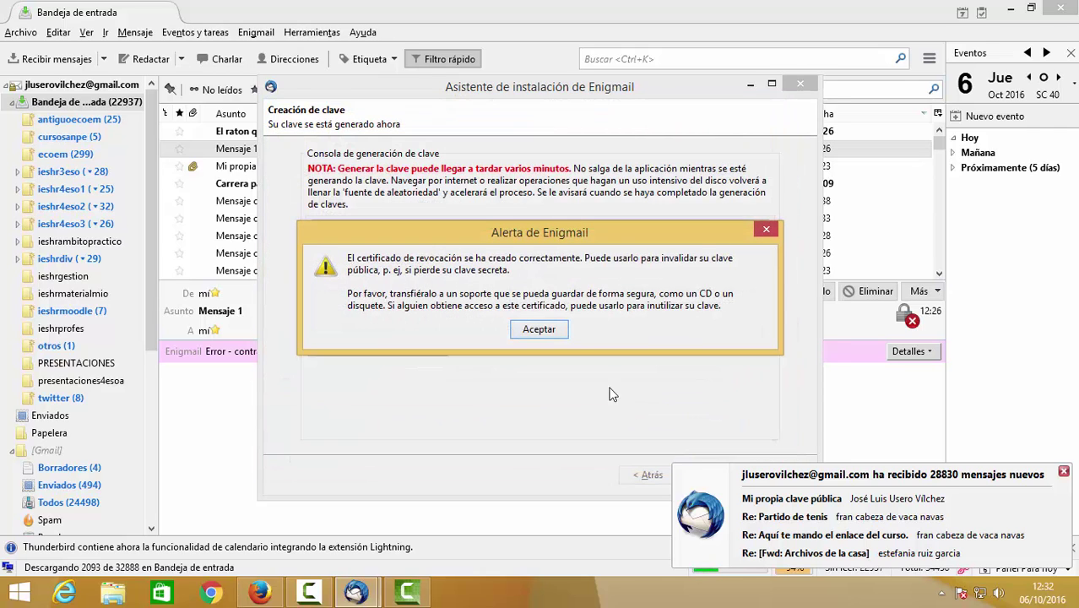
{"action": "left_click", "coordinate": [539, 330]}
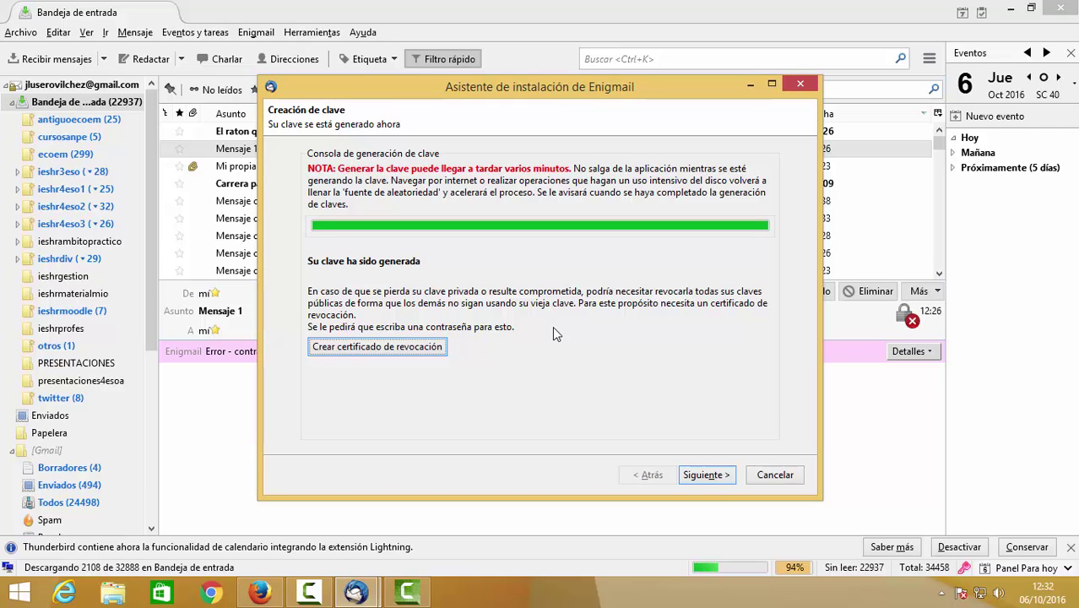
{"action": "left_click", "coordinate": [698, 473]}
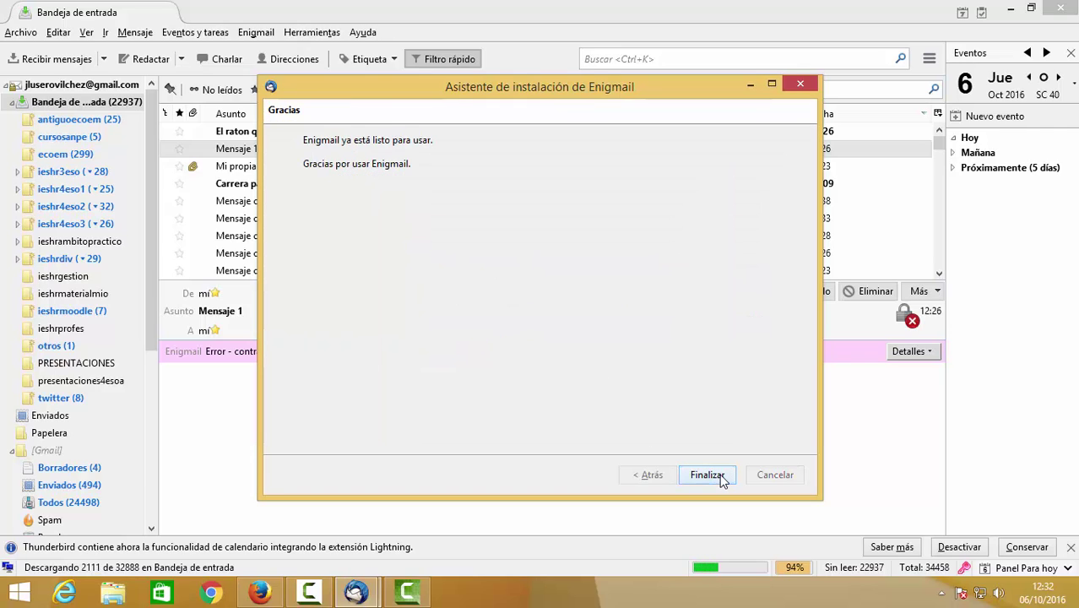
{"action": "left_click", "coordinate": [719, 476]}
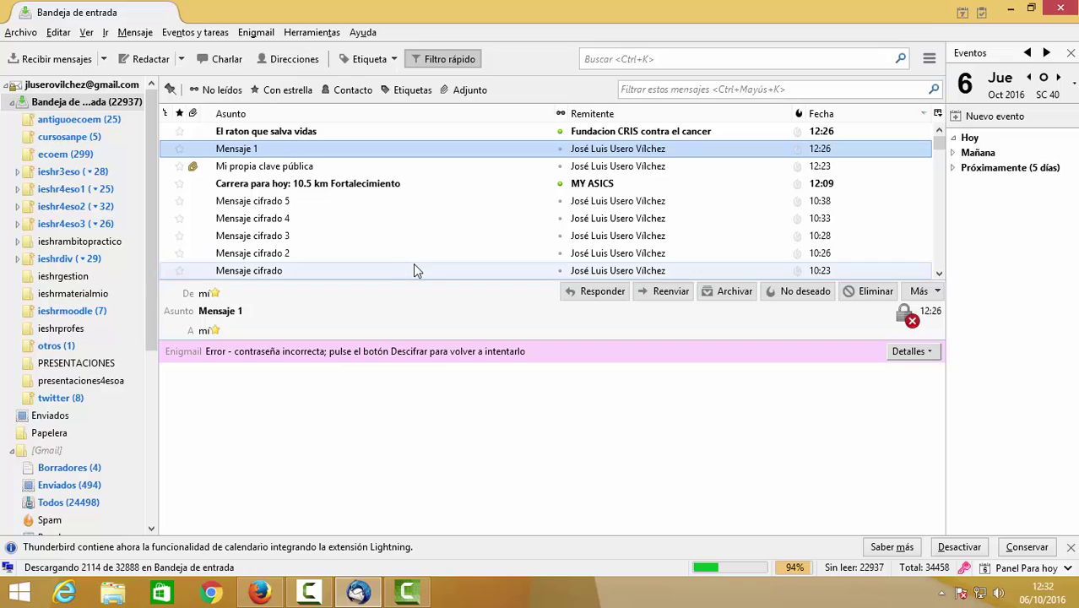
Check the newly generated key in Enigmail's key management, and close it
{"action": "left_click", "coordinate": [306, 32]}
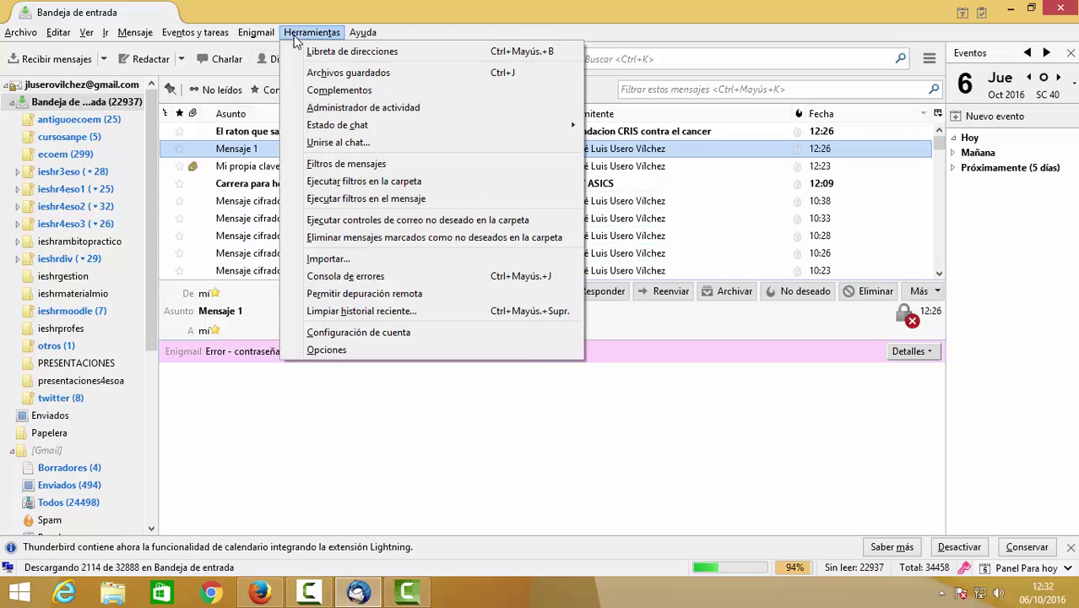
{"action": "mouse_move", "coordinate": [257, 33]}
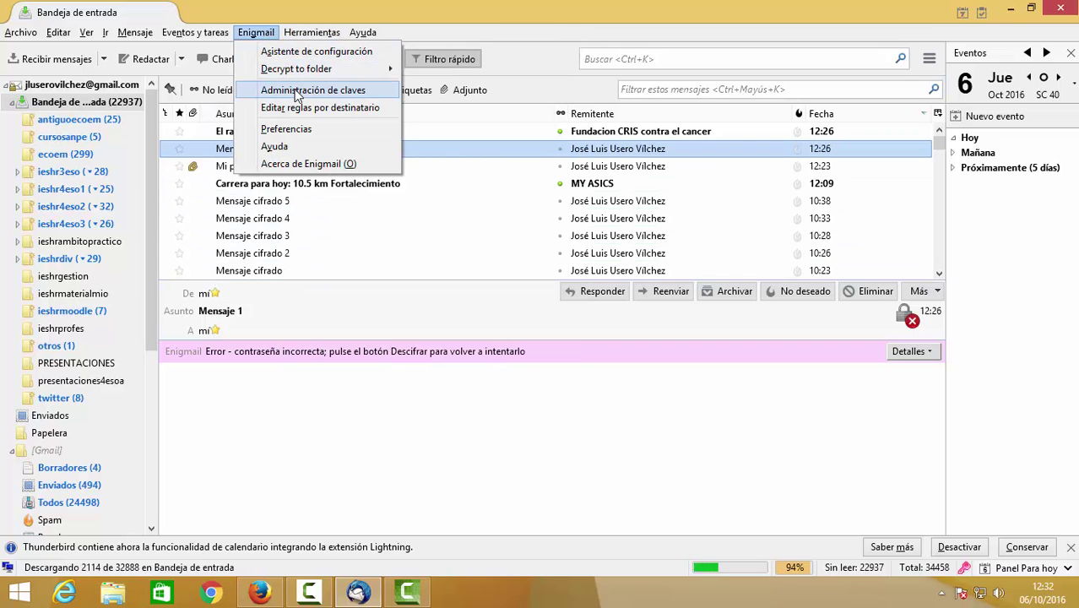
{"action": "left_click", "coordinate": [278, 90]}
{"action": "left_click", "coordinate": [287, 173]}
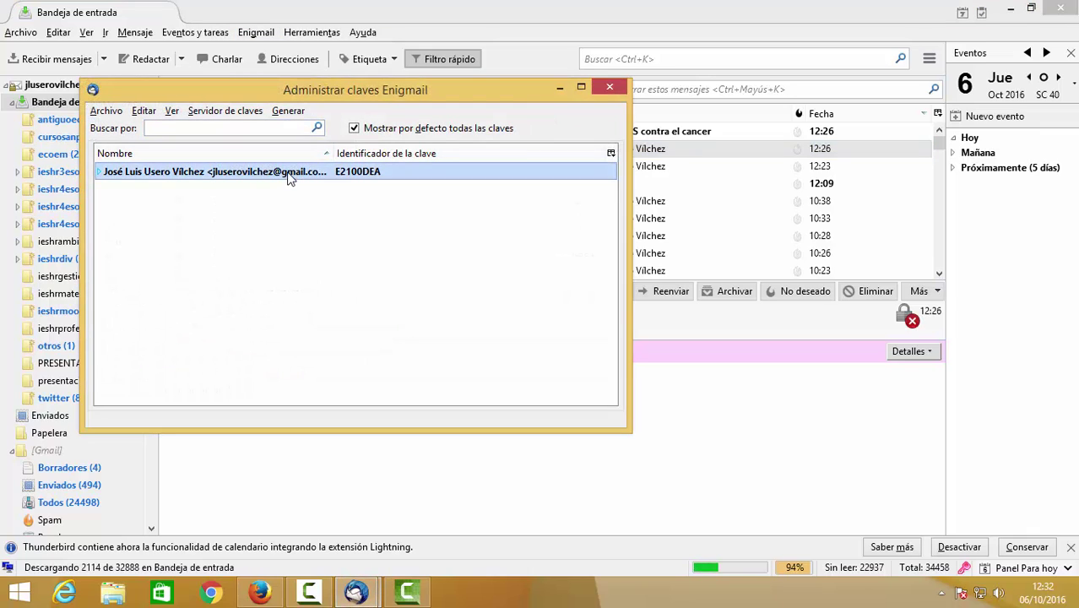
{"action": "left_click", "coordinate": [606, 88]}
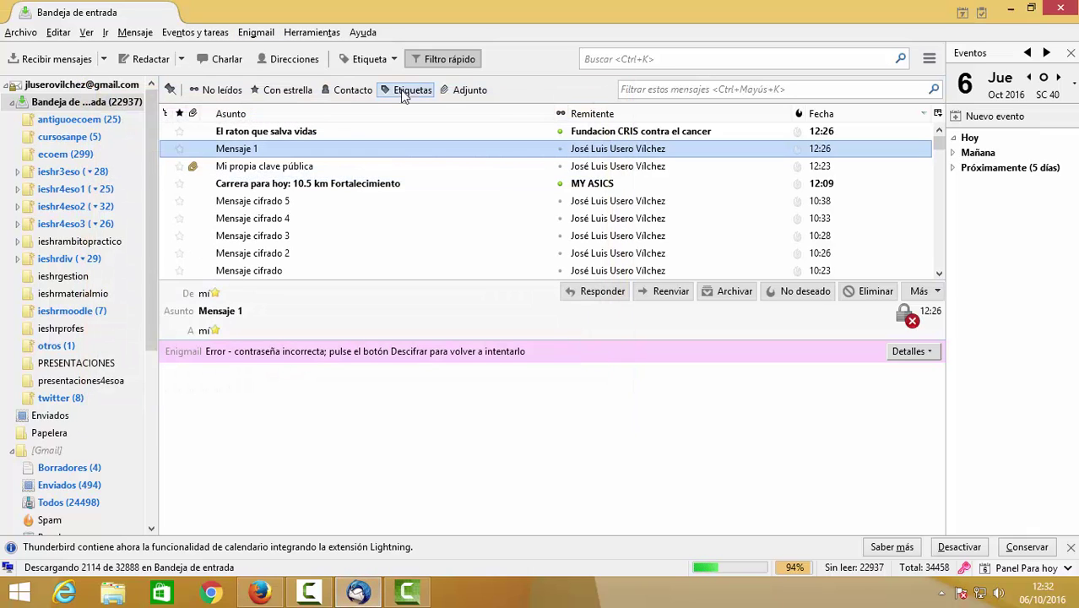
Open the mail account's OpenPGP security settings to check which key it uses
{"action": "left_click", "coordinate": [312, 32]}
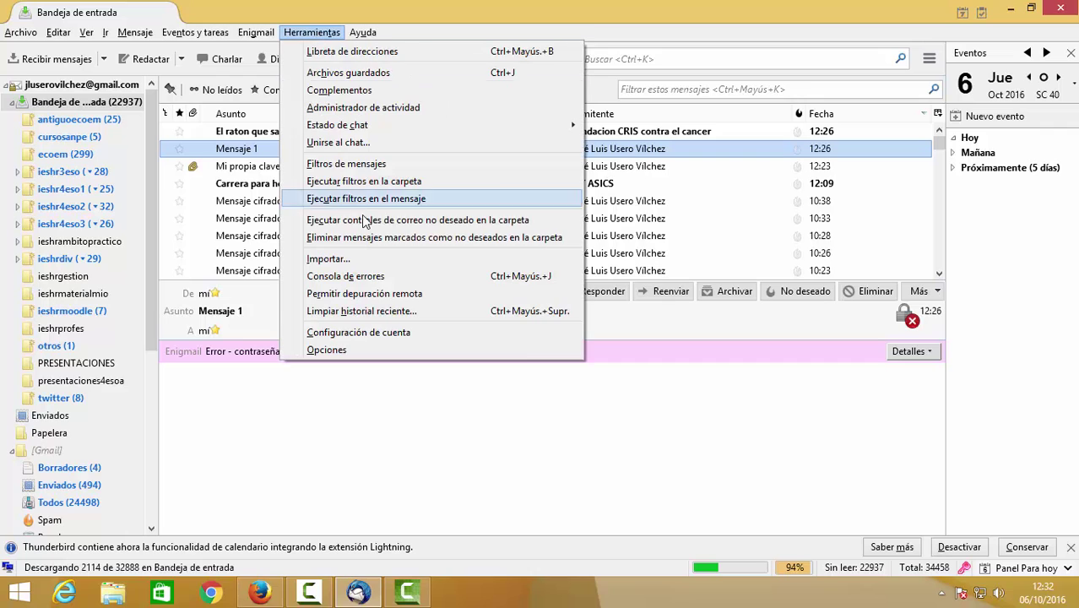
{"action": "left_click", "coordinate": [377, 346]}
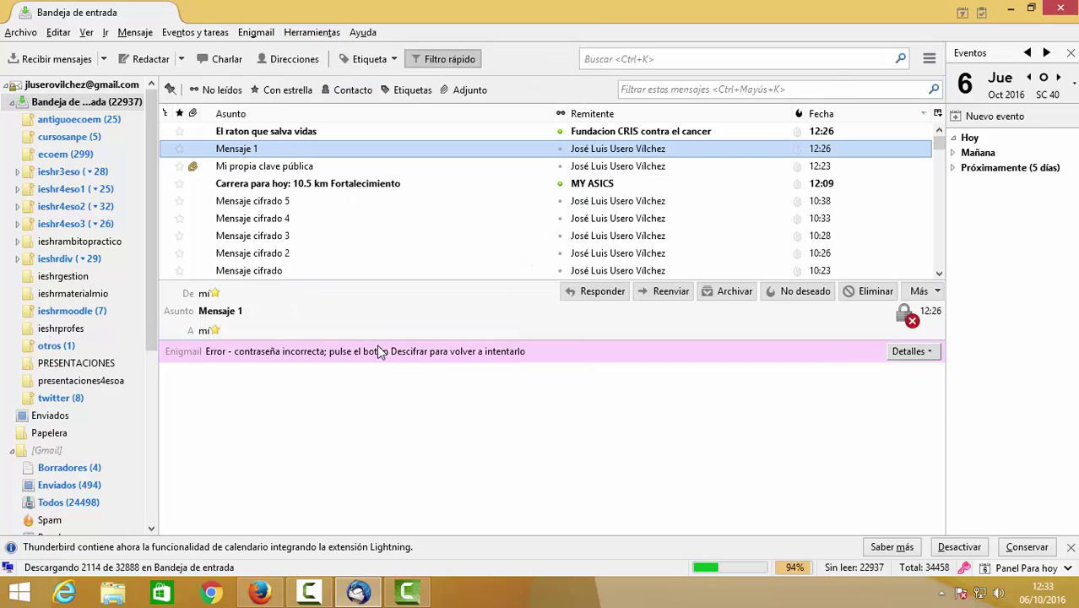
{"action": "left_click", "coordinate": [821, 67]}
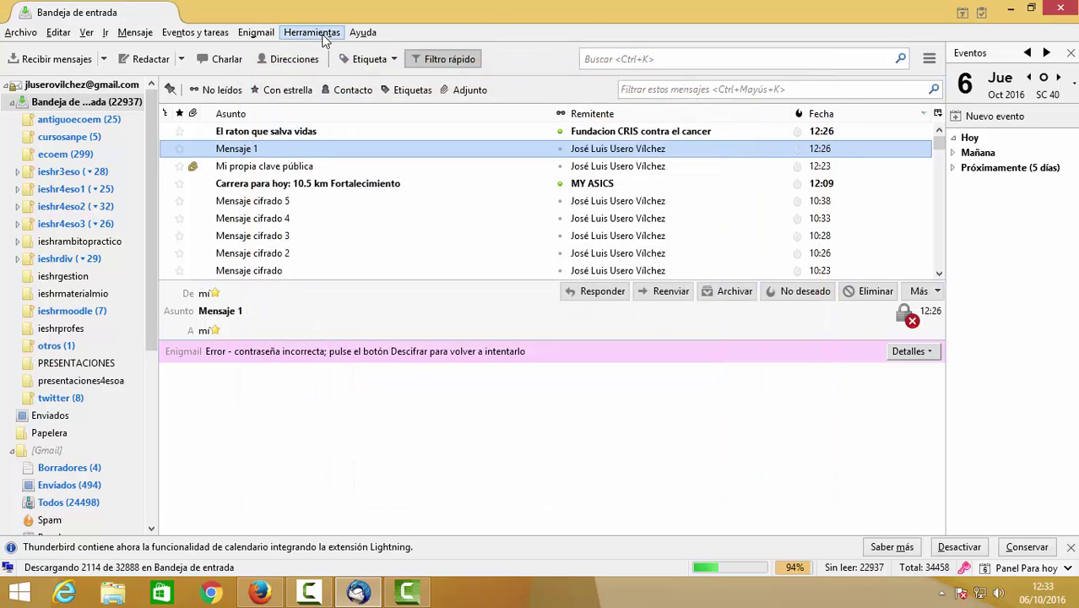
{"action": "left_click", "coordinate": [311, 32]}
{"action": "left_click", "coordinate": [371, 335]}
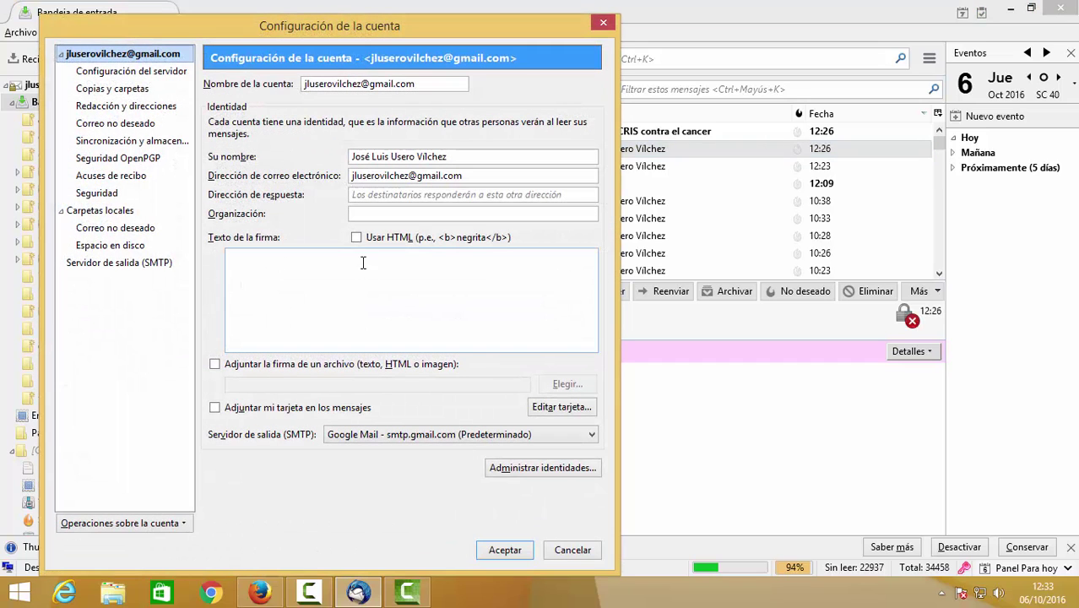
{"action": "left_click", "coordinate": [135, 160]}
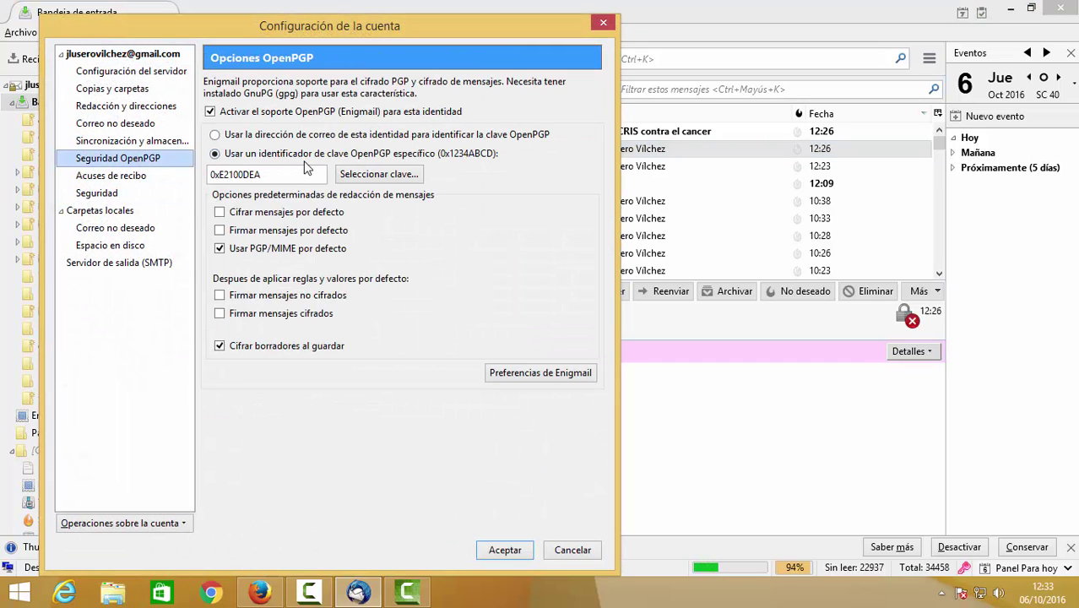
Set the account to identify its OpenPGP key by the identity's e-mail address, and save the account settings
{"action": "left_click", "coordinate": [340, 136]}
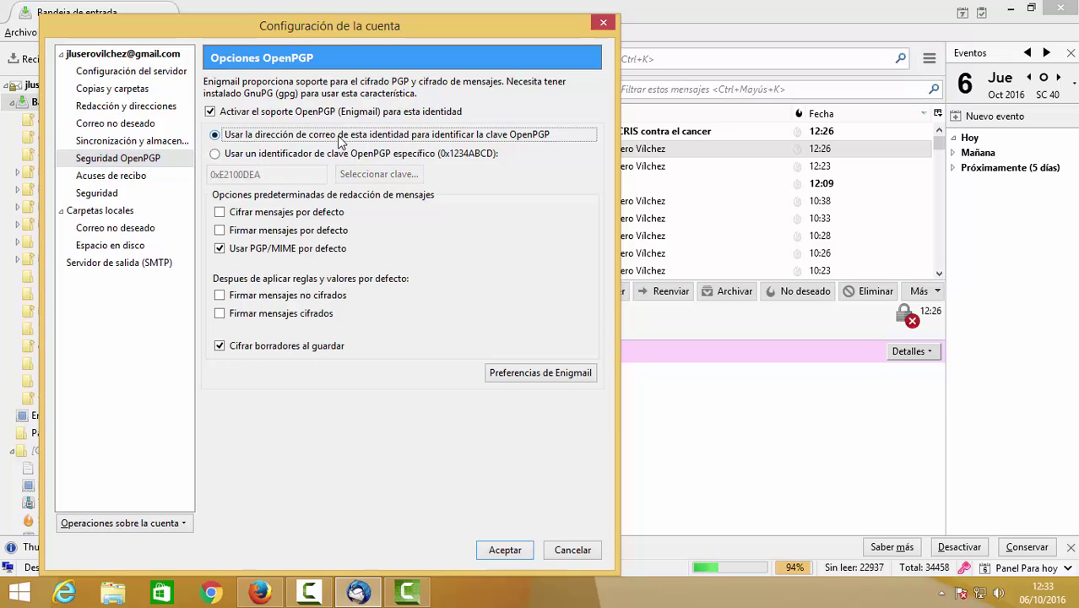
{"action": "left_click", "coordinate": [497, 550]}
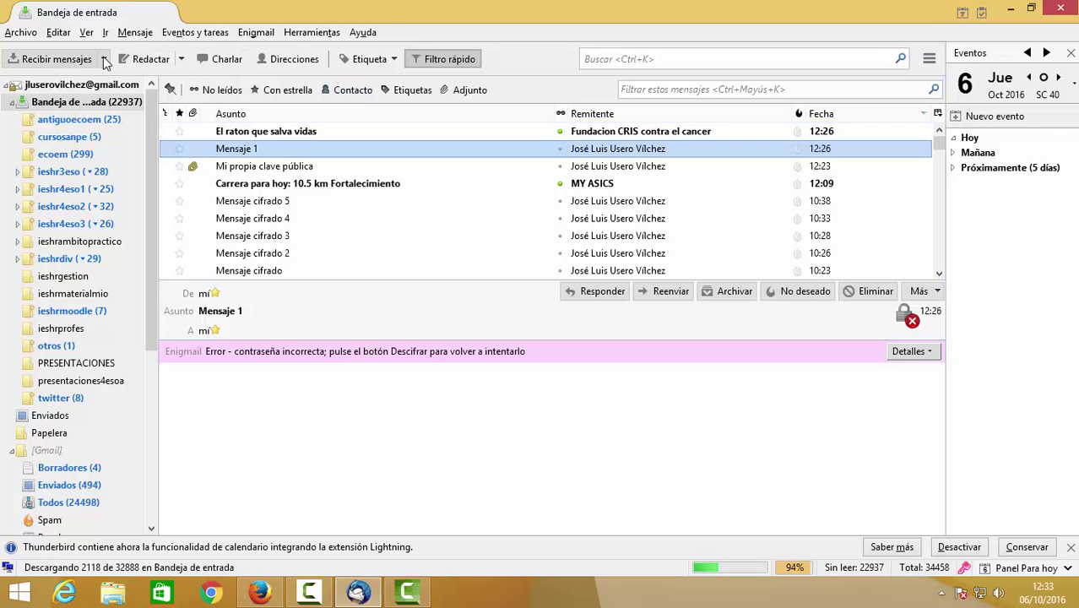
Send an encrypted message to the account's own e-mail address with "Mensaje cifrado 2" as both subject and body
{"action": "left_click", "coordinate": [144, 60]}
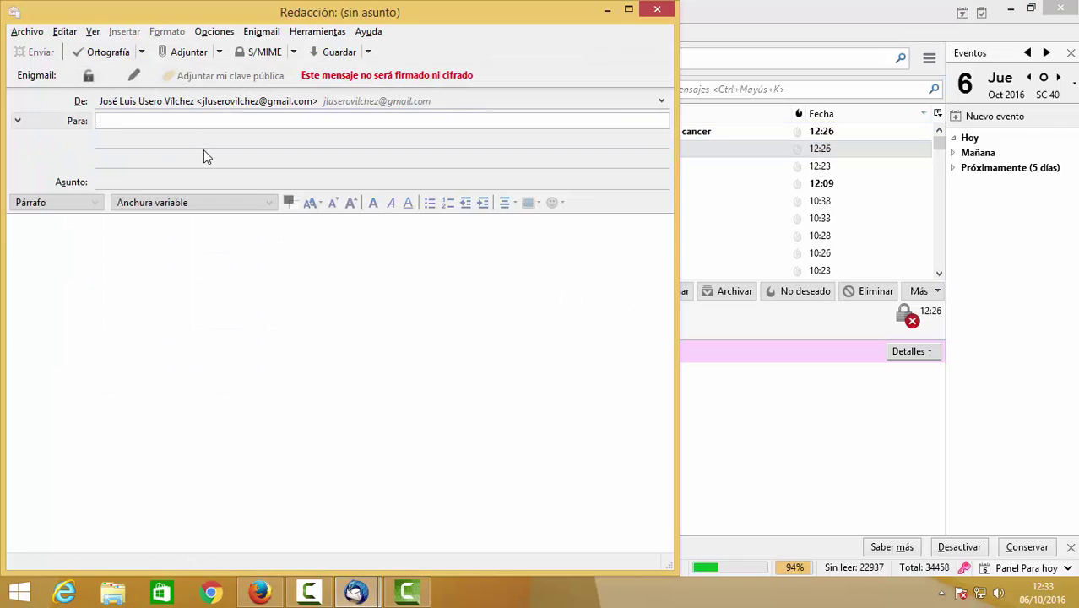
{"action": "type", "text": "jlu"}
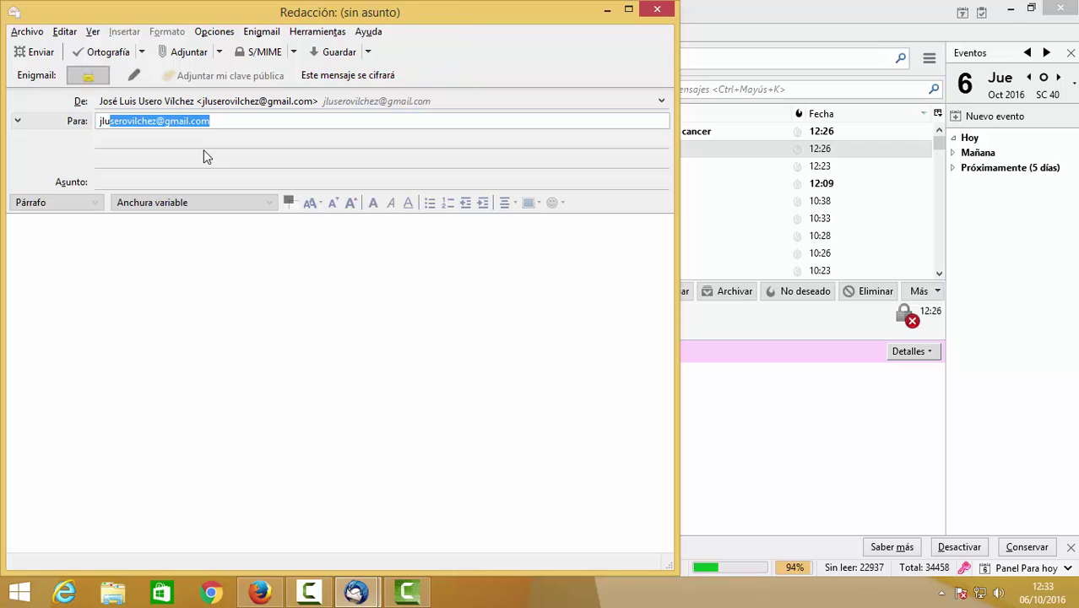
{"action": "key", "text": "Tab"}
{"action": "type", "text": "Mensaje"}
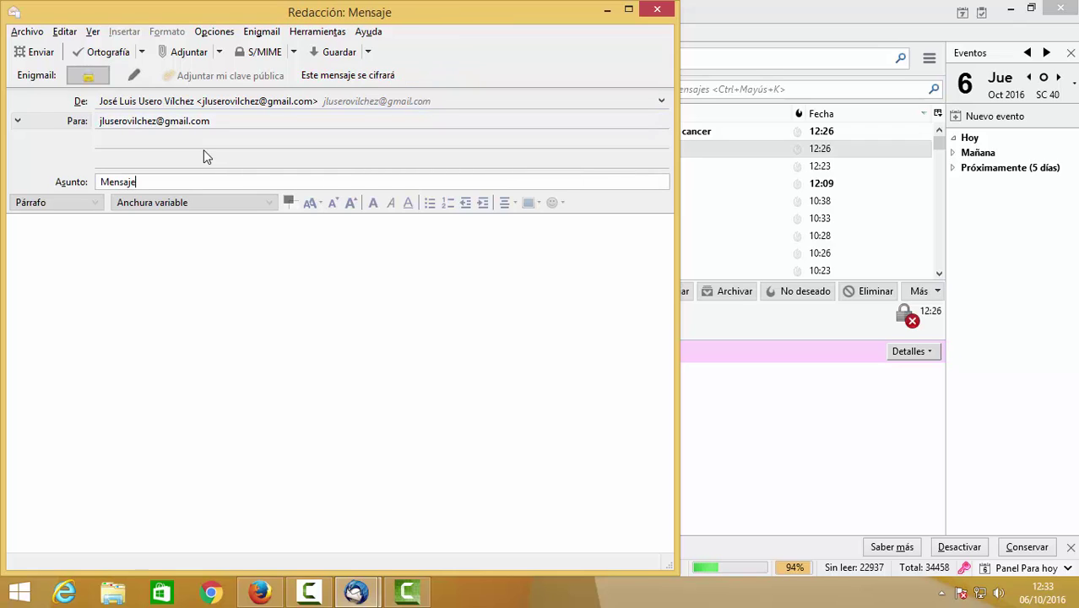
{"action": "type", "text": " cifrado 2"}
{"action": "key", "text": "Tab"}
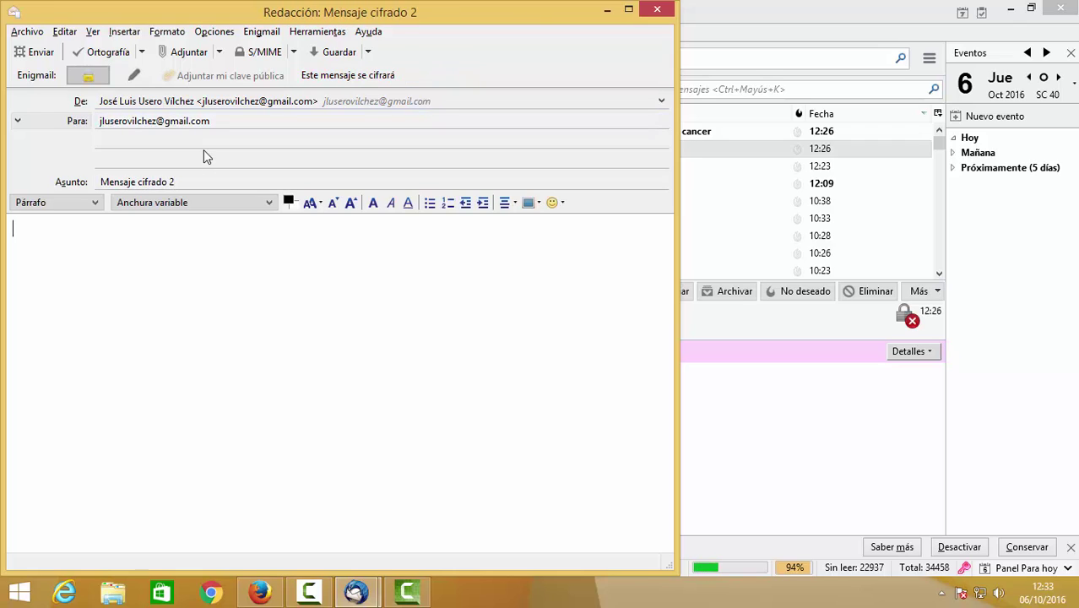
{"action": "type", "text": "Mensaje cifrado "}
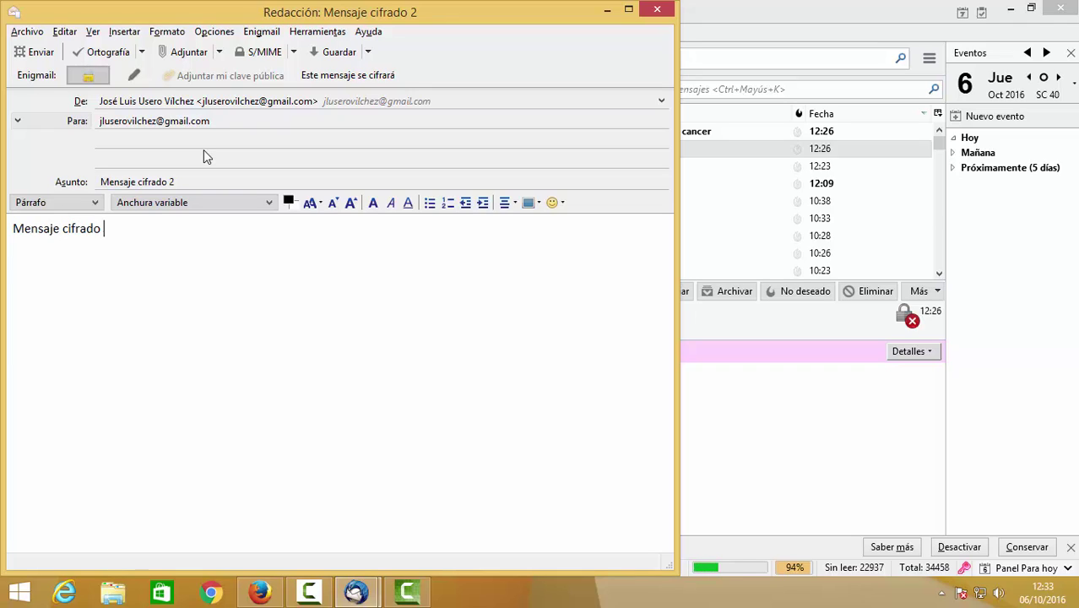
{"action": "type", "text": "2"}
{"action": "left_click", "coordinate": [33, 52]}
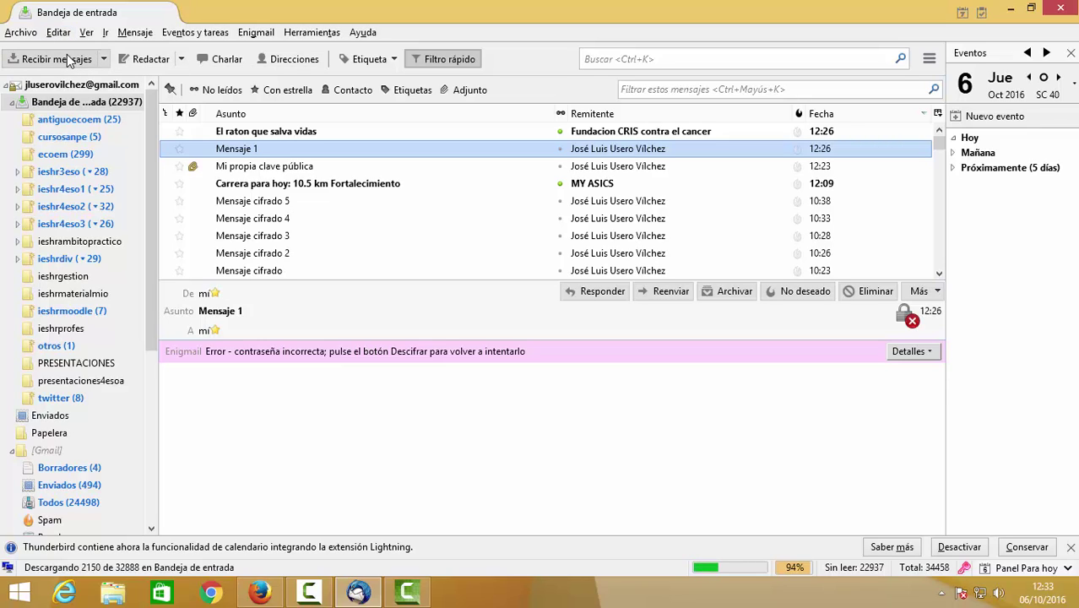
Fetch new mail, open the received "Mensaje cifrado 2", and enter the secret key's password to decrypt it
{"action": "left_click", "coordinate": [70, 59]}
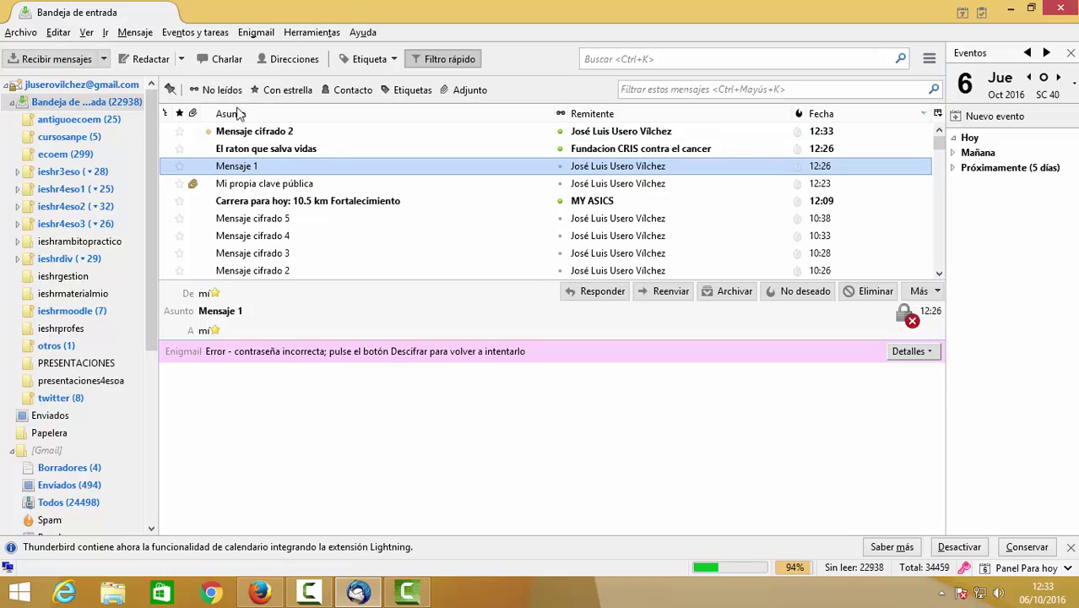
{"action": "left_click", "coordinate": [260, 134]}
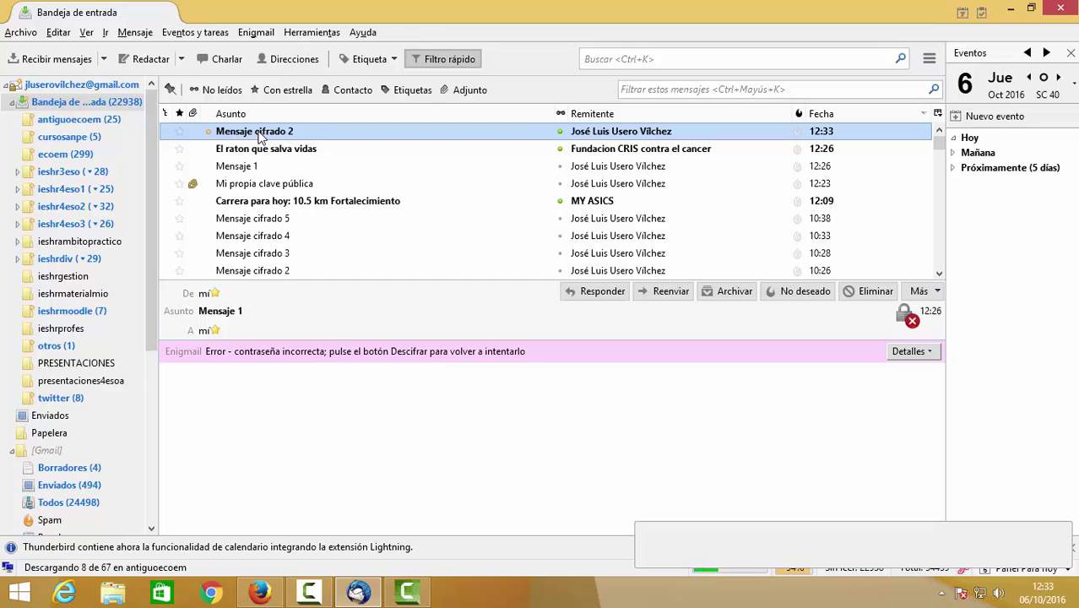
{"action": "double_click", "coordinate": [259, 135]}
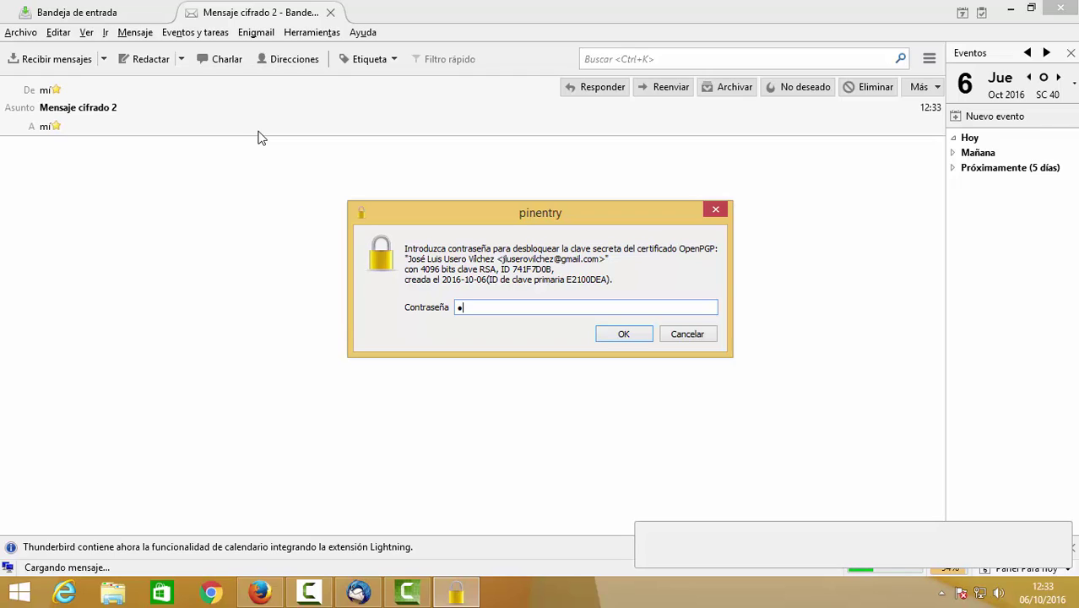
{"action": "type", "text": "•••••"}
{"action": "key", "text": "Return"}
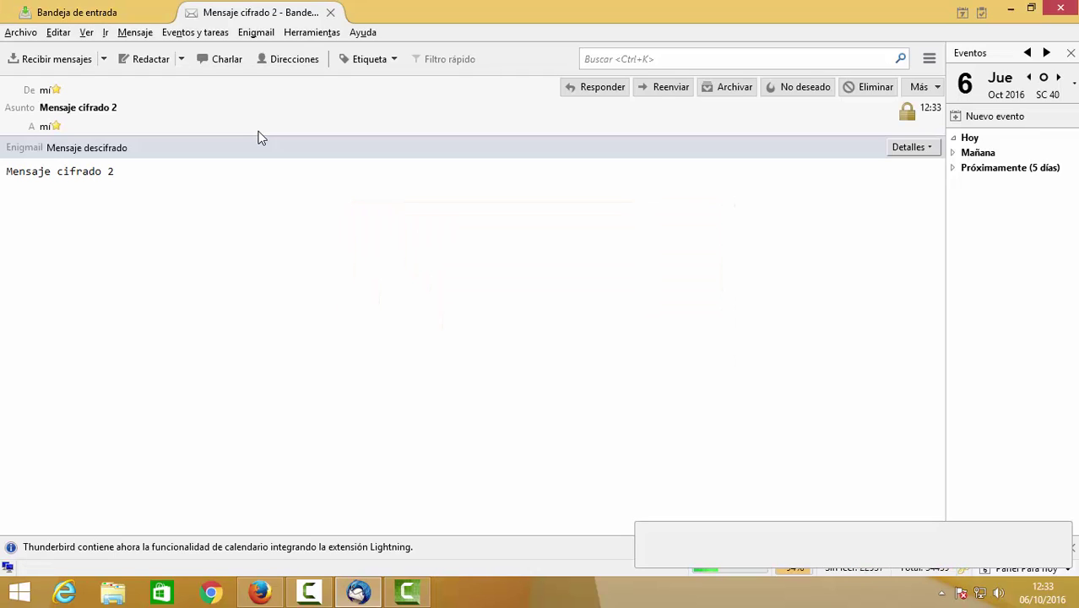